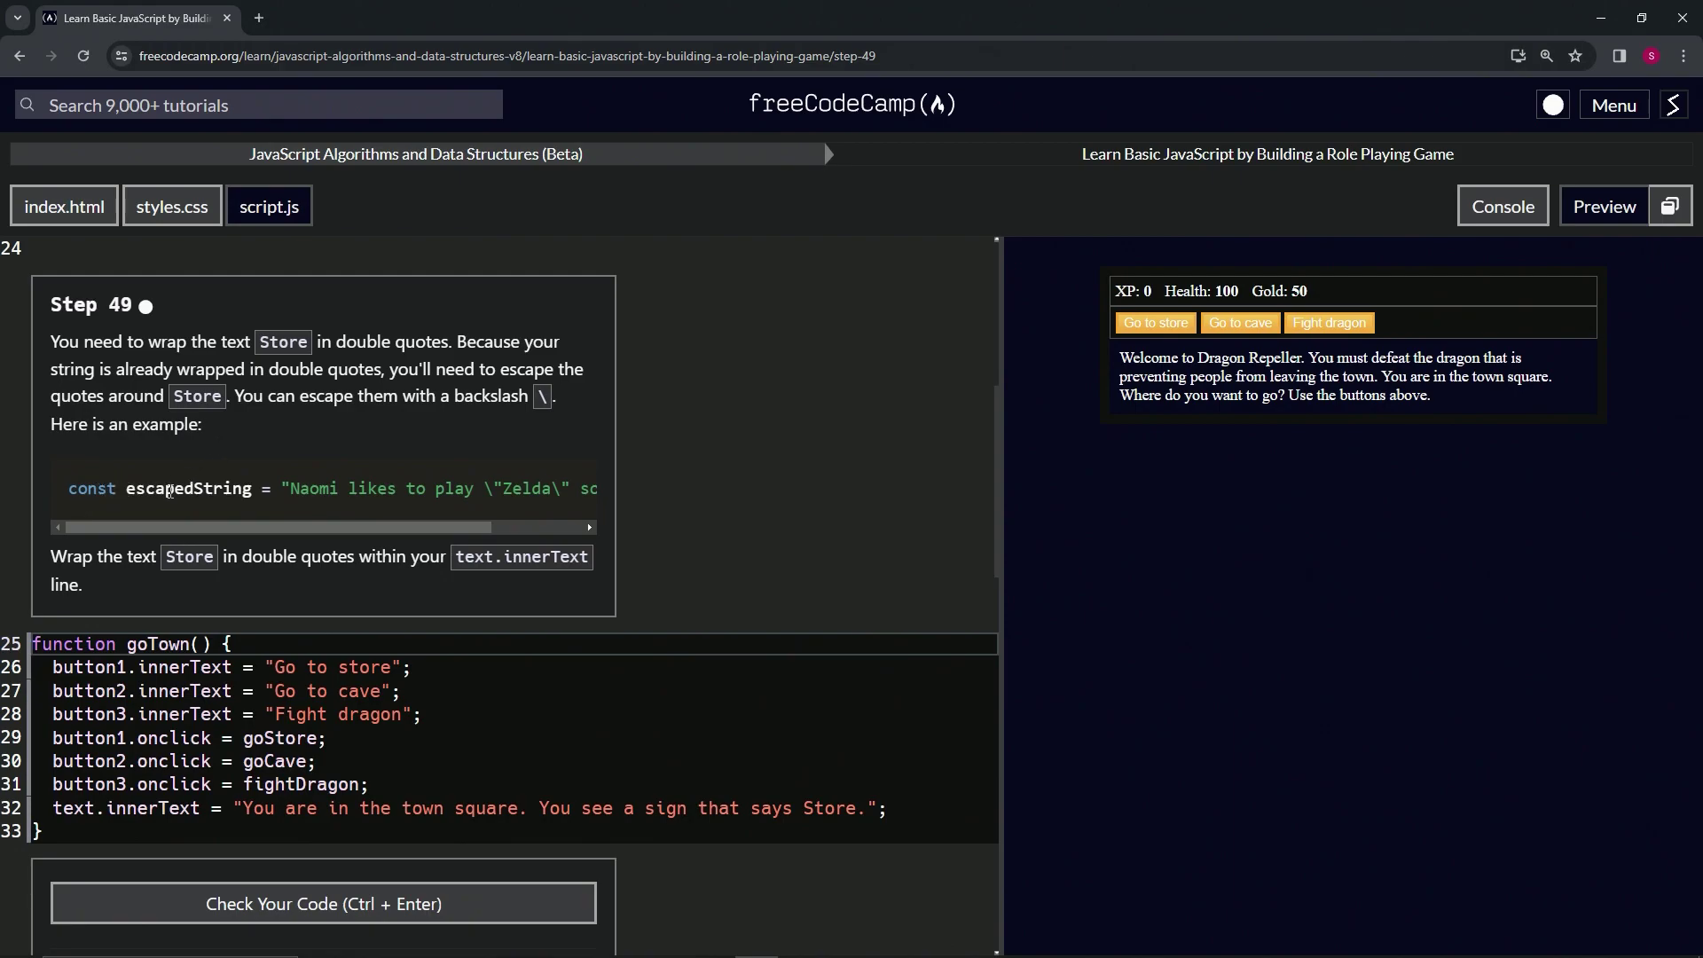
drag(237, 526, 329, 523)
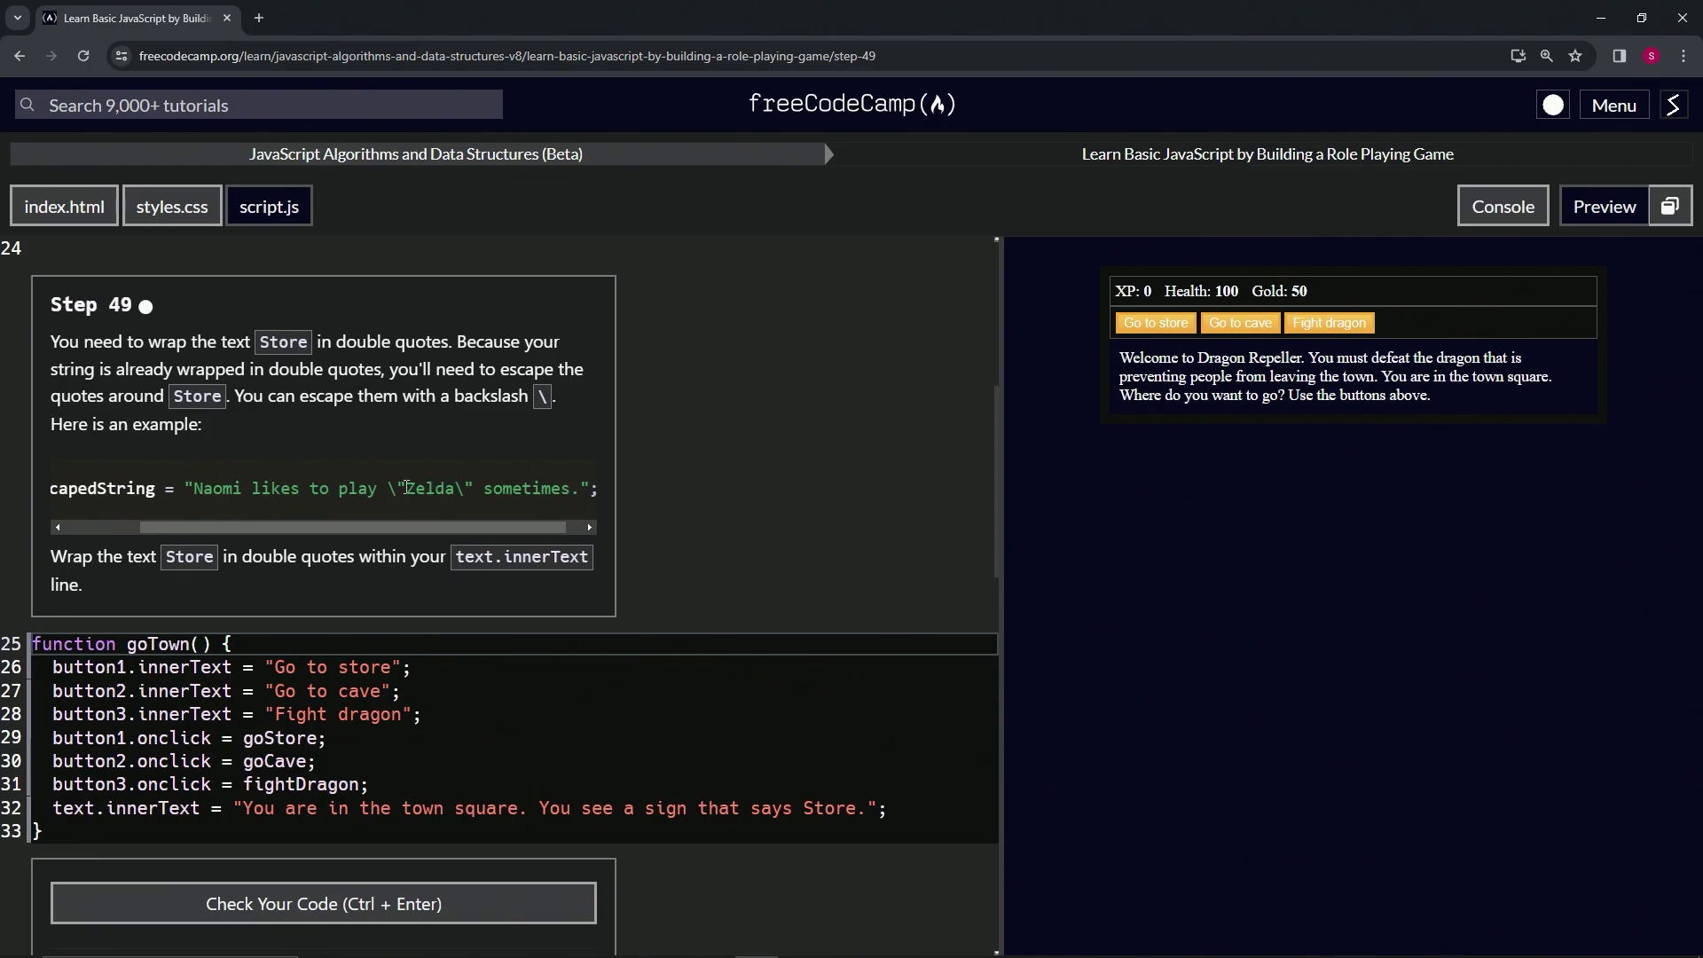
Select the word Store on the goTown text.innerText line and wrap it in escaped quotes \"Store\"
mouse_move(390, 489)
mouse_down()
mouse_move(475, 487)
mouse_move(515, 528)
mouse_up()
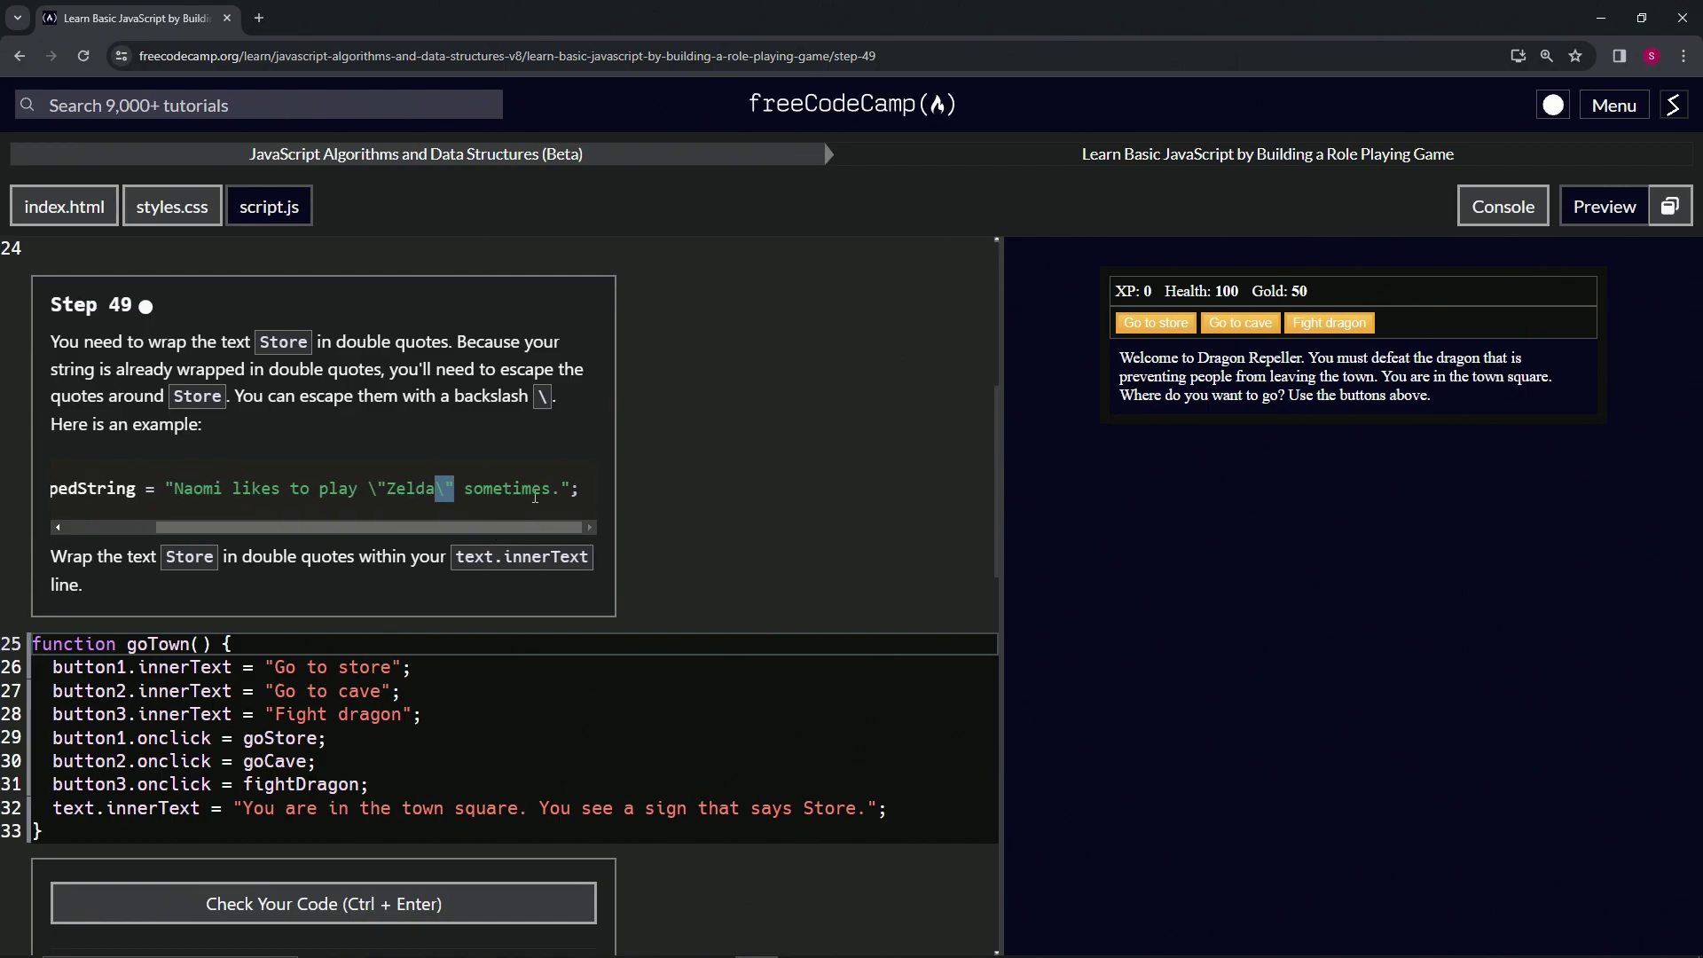
scroll(642, 650, down, 1)
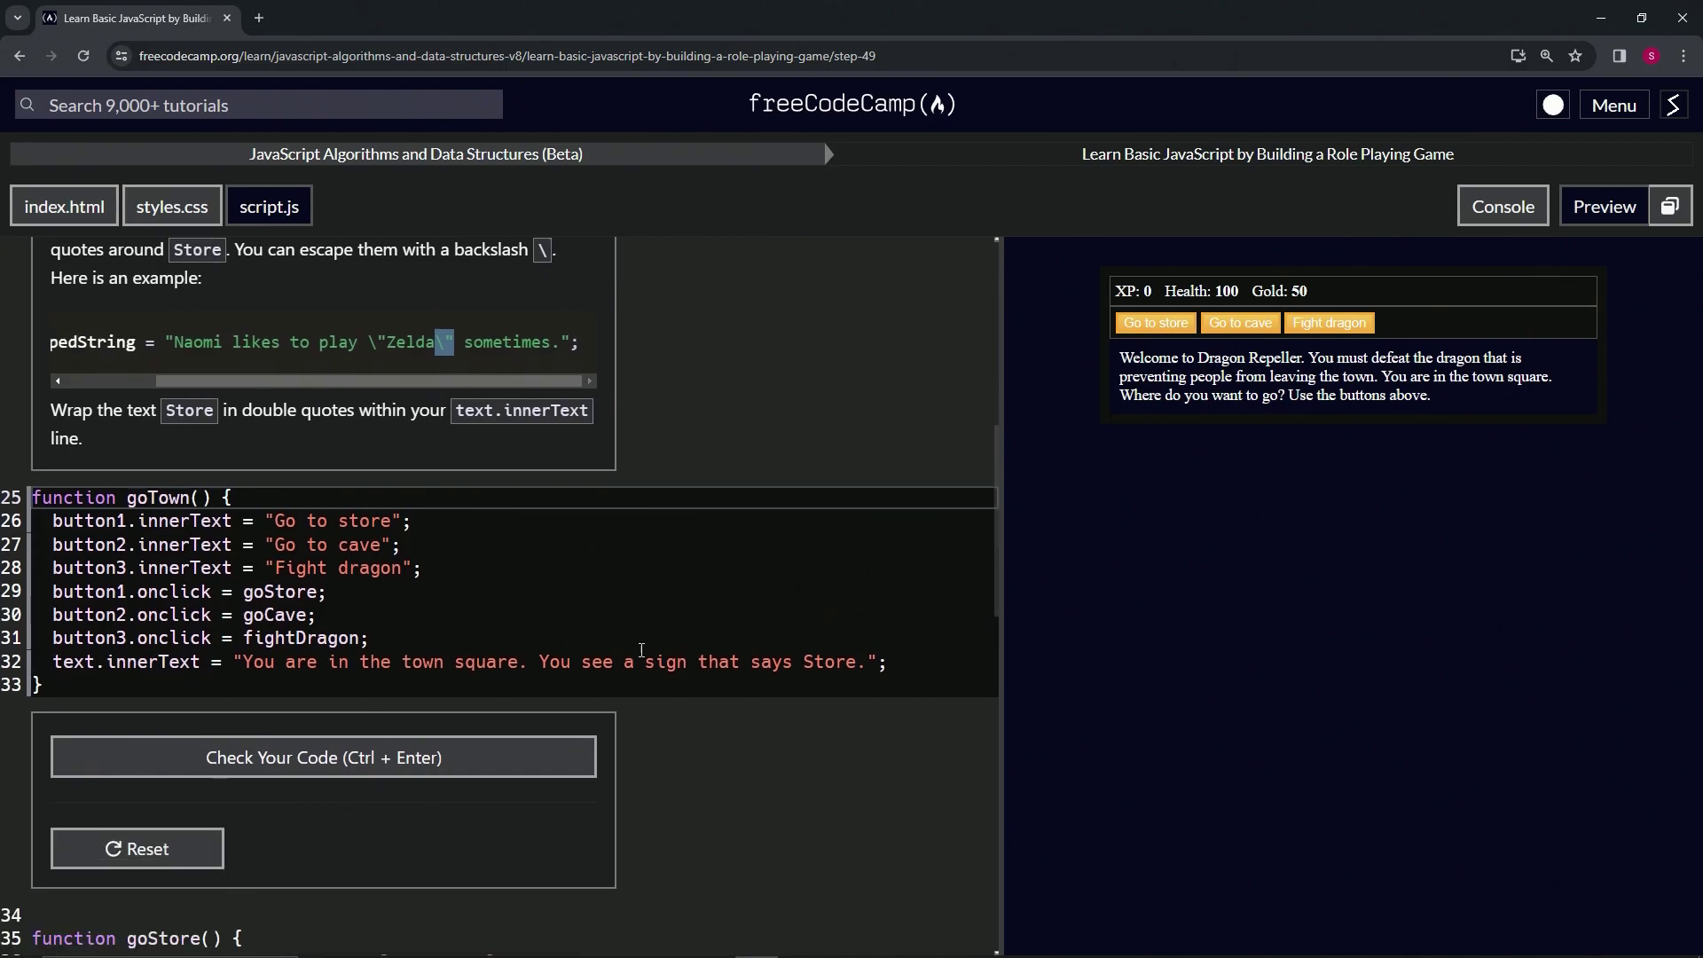
click(815, 661)
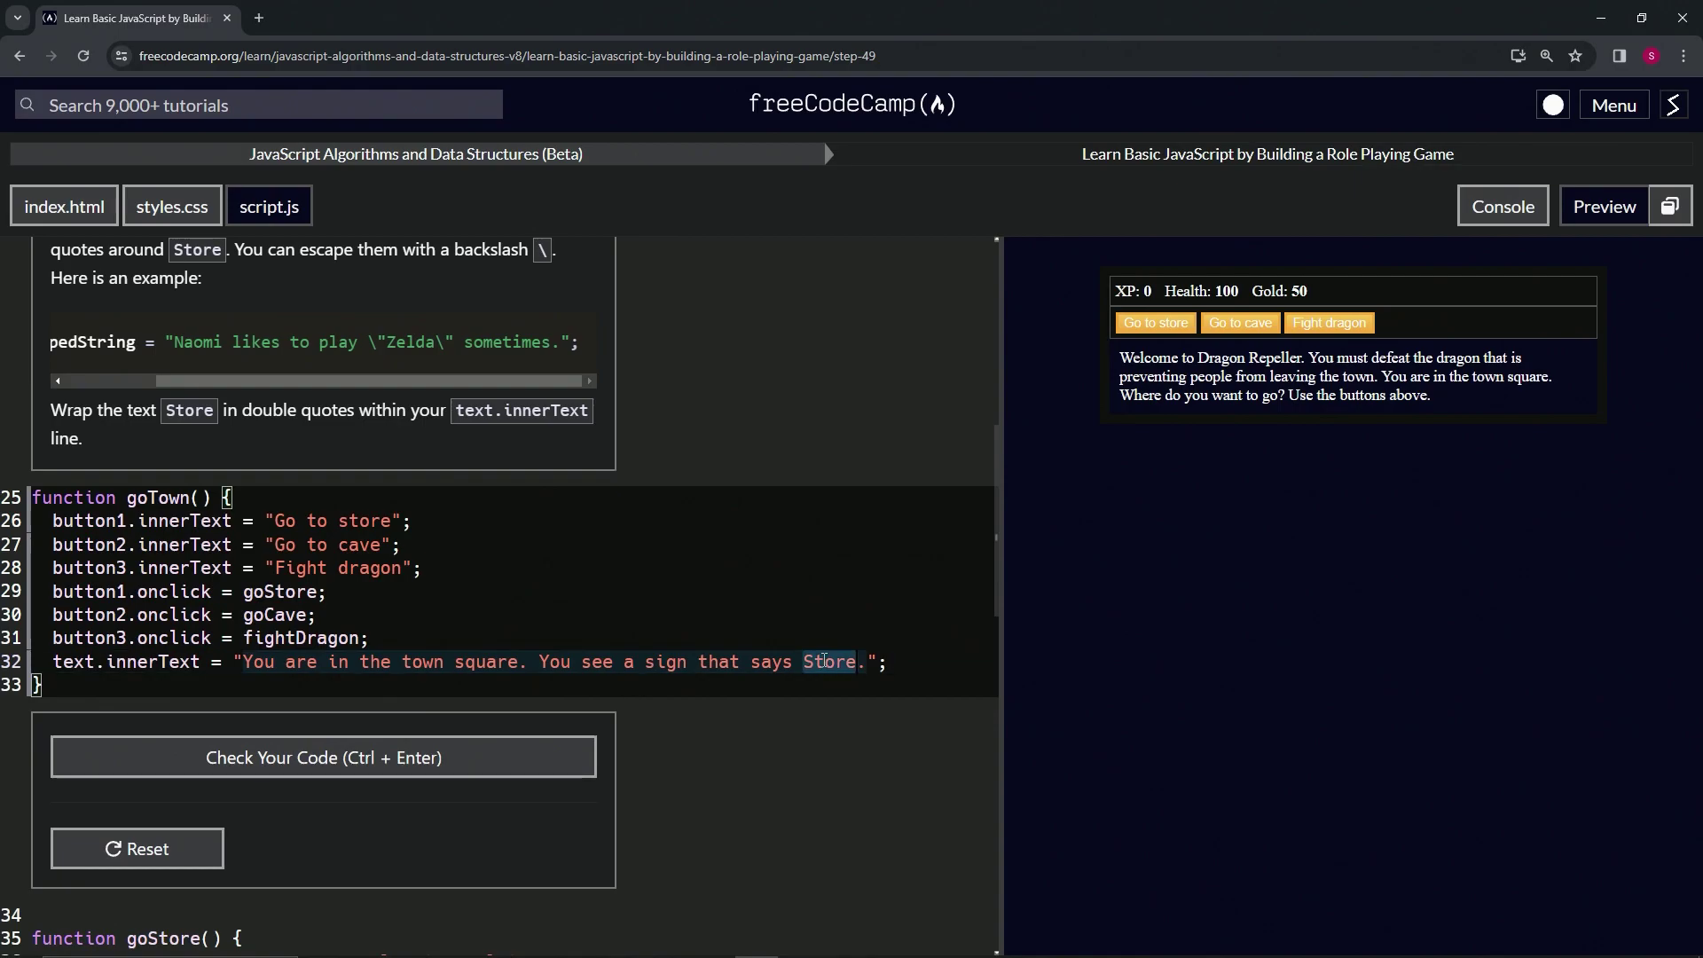
double_click(819, 662)
key(Return)
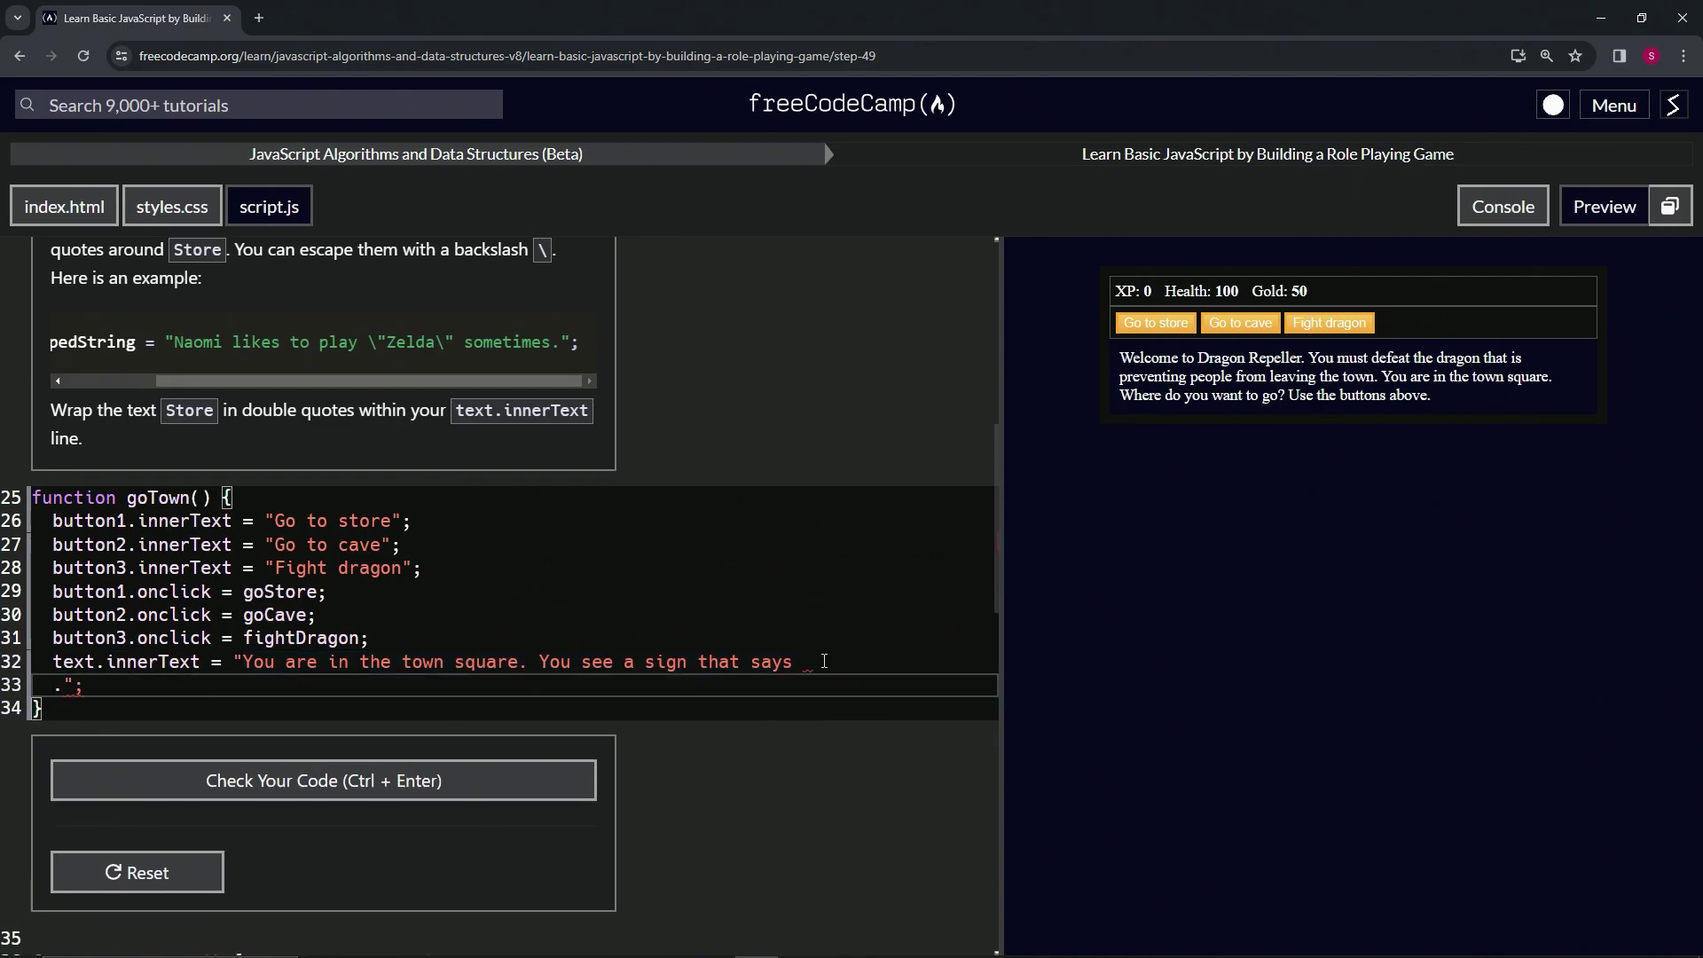
key(ctrl+z)
text("Store".";)
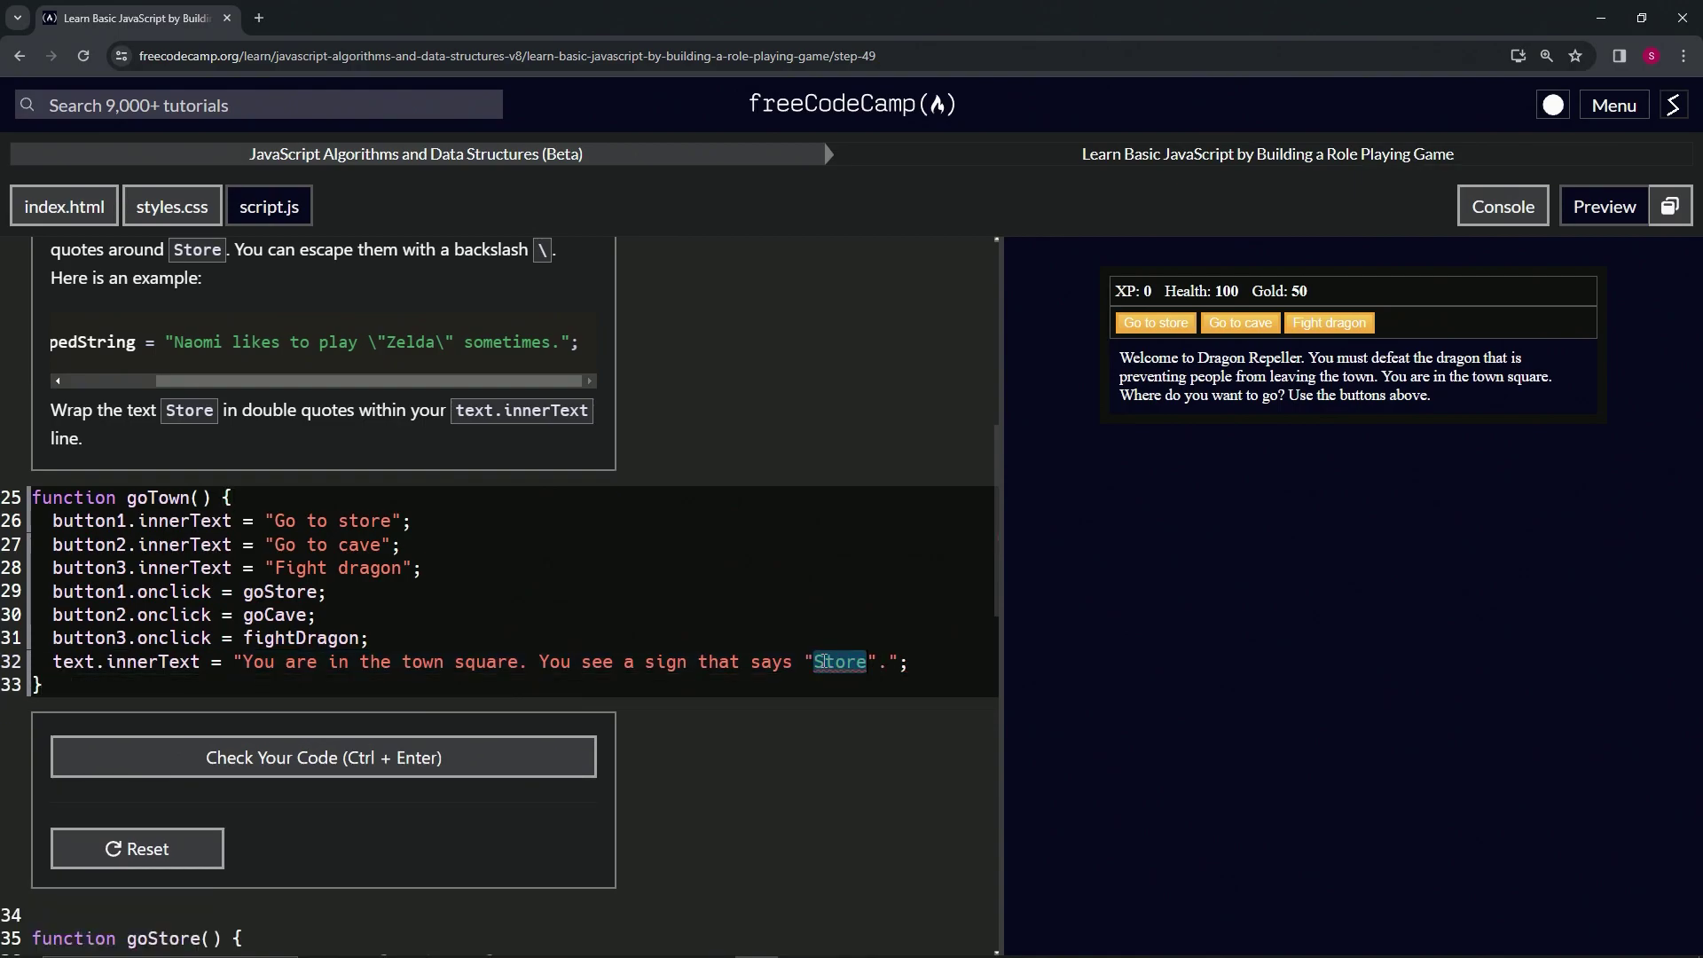
click(820, 662)
text(\)
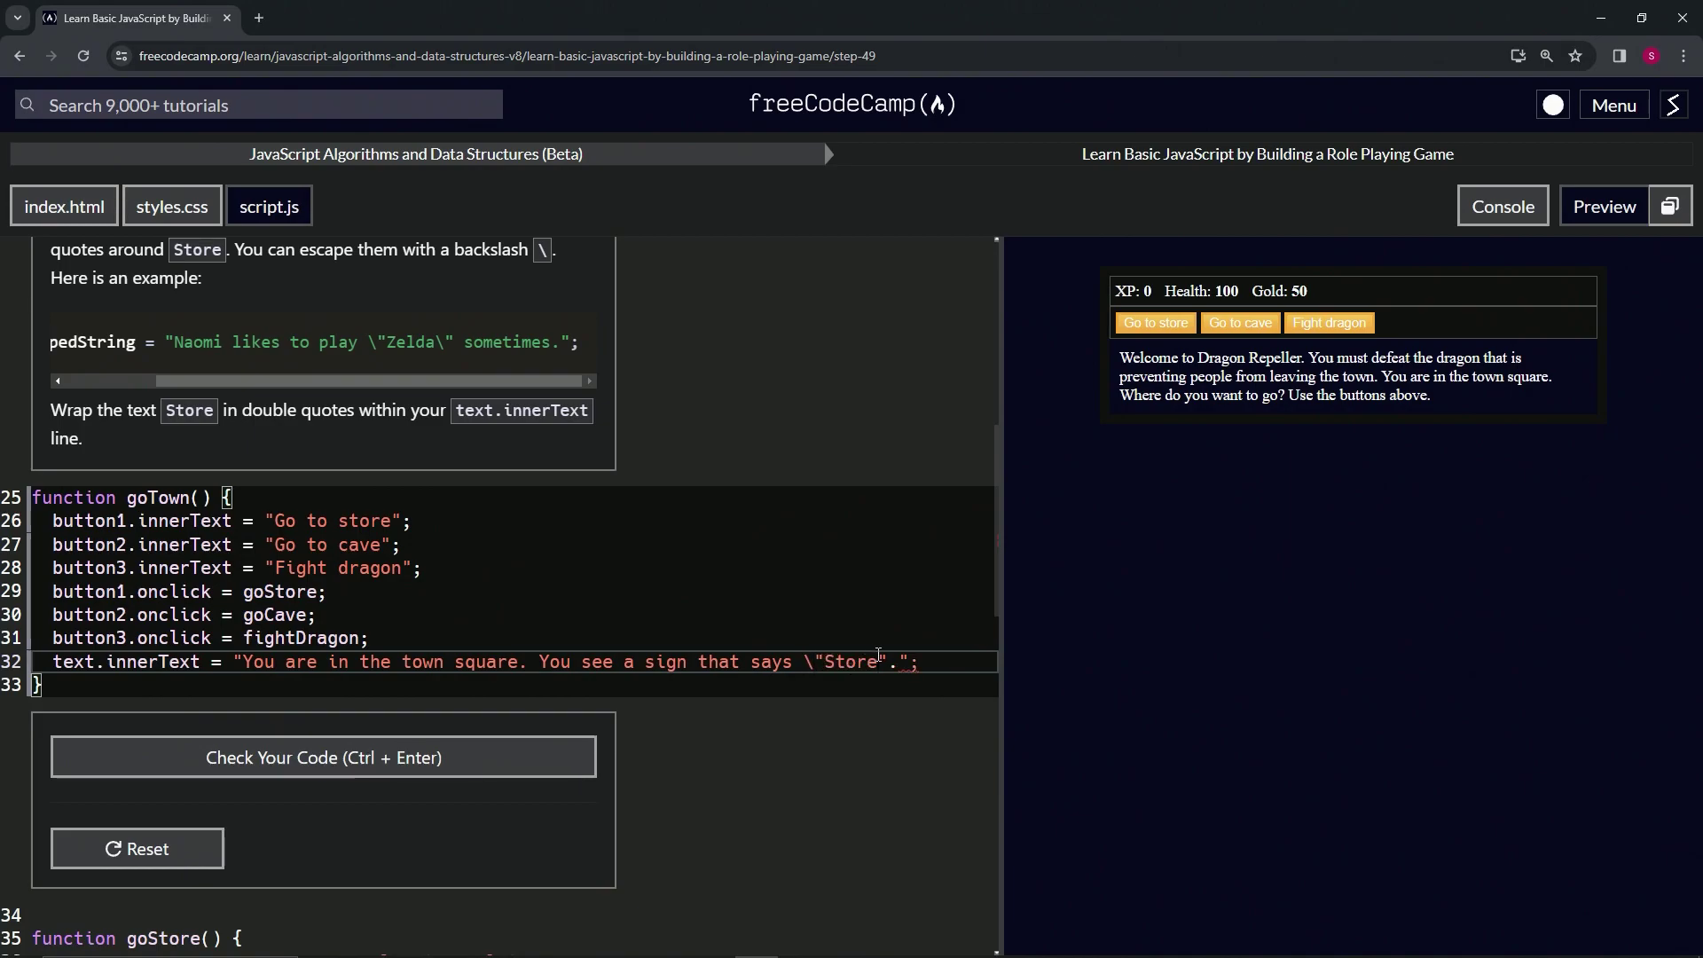
text(\)
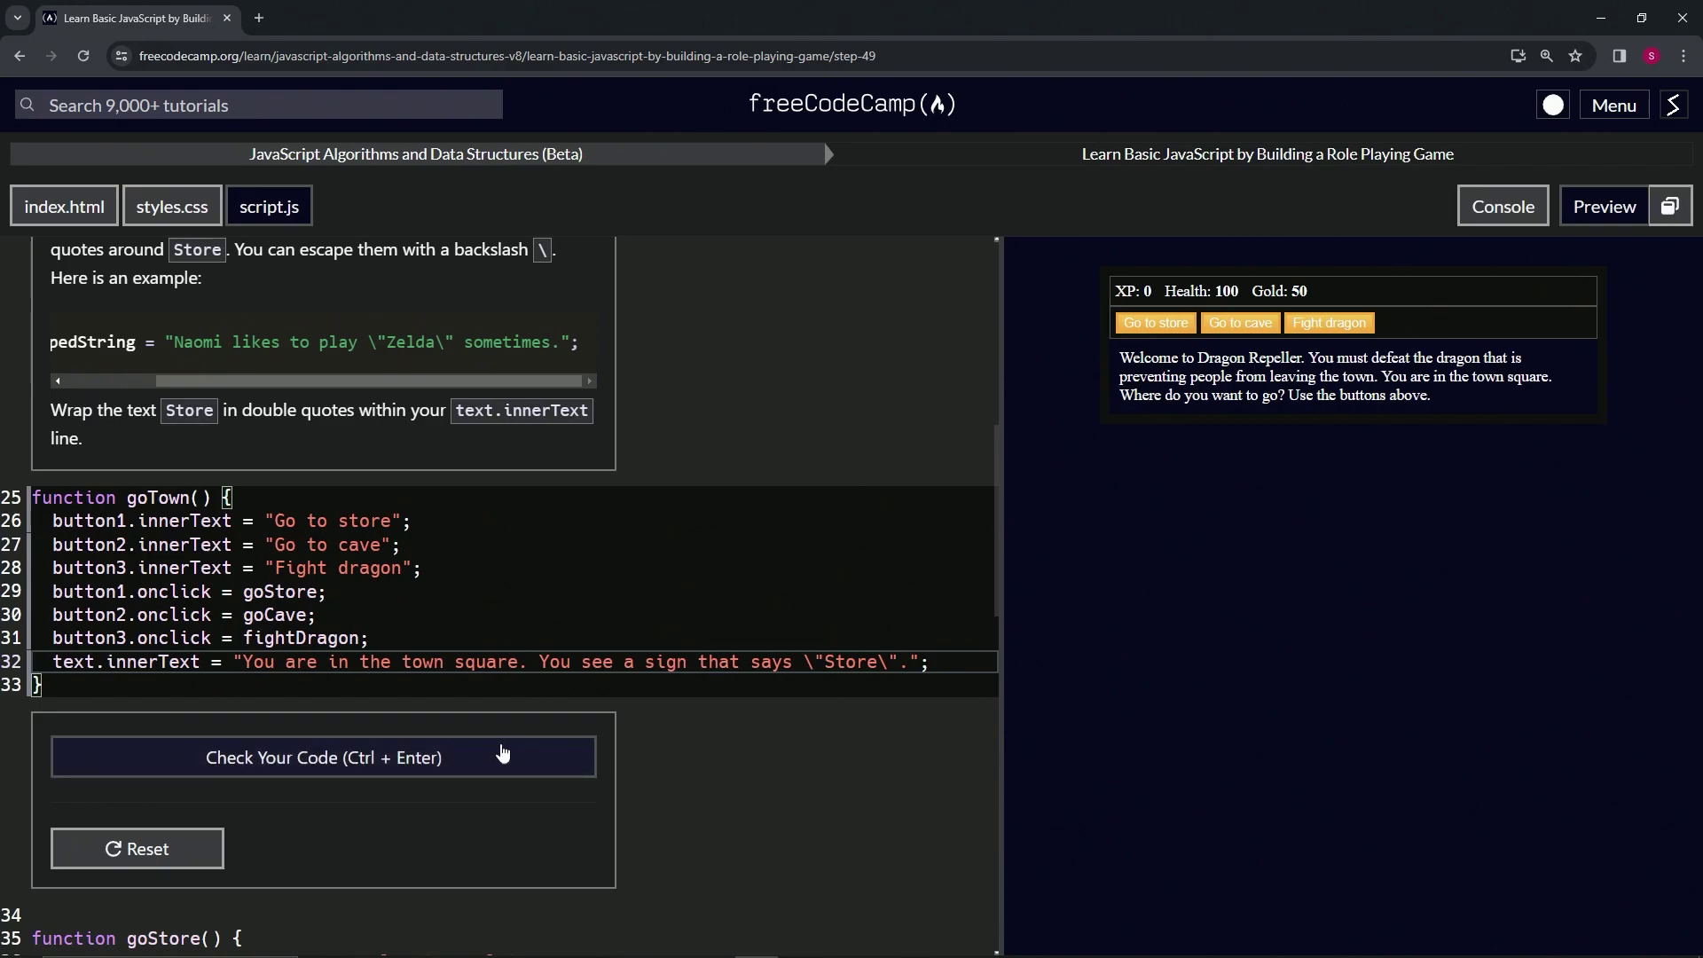
Check the Step 49 code, then submit it and advance to Step 50
click(367, 759)
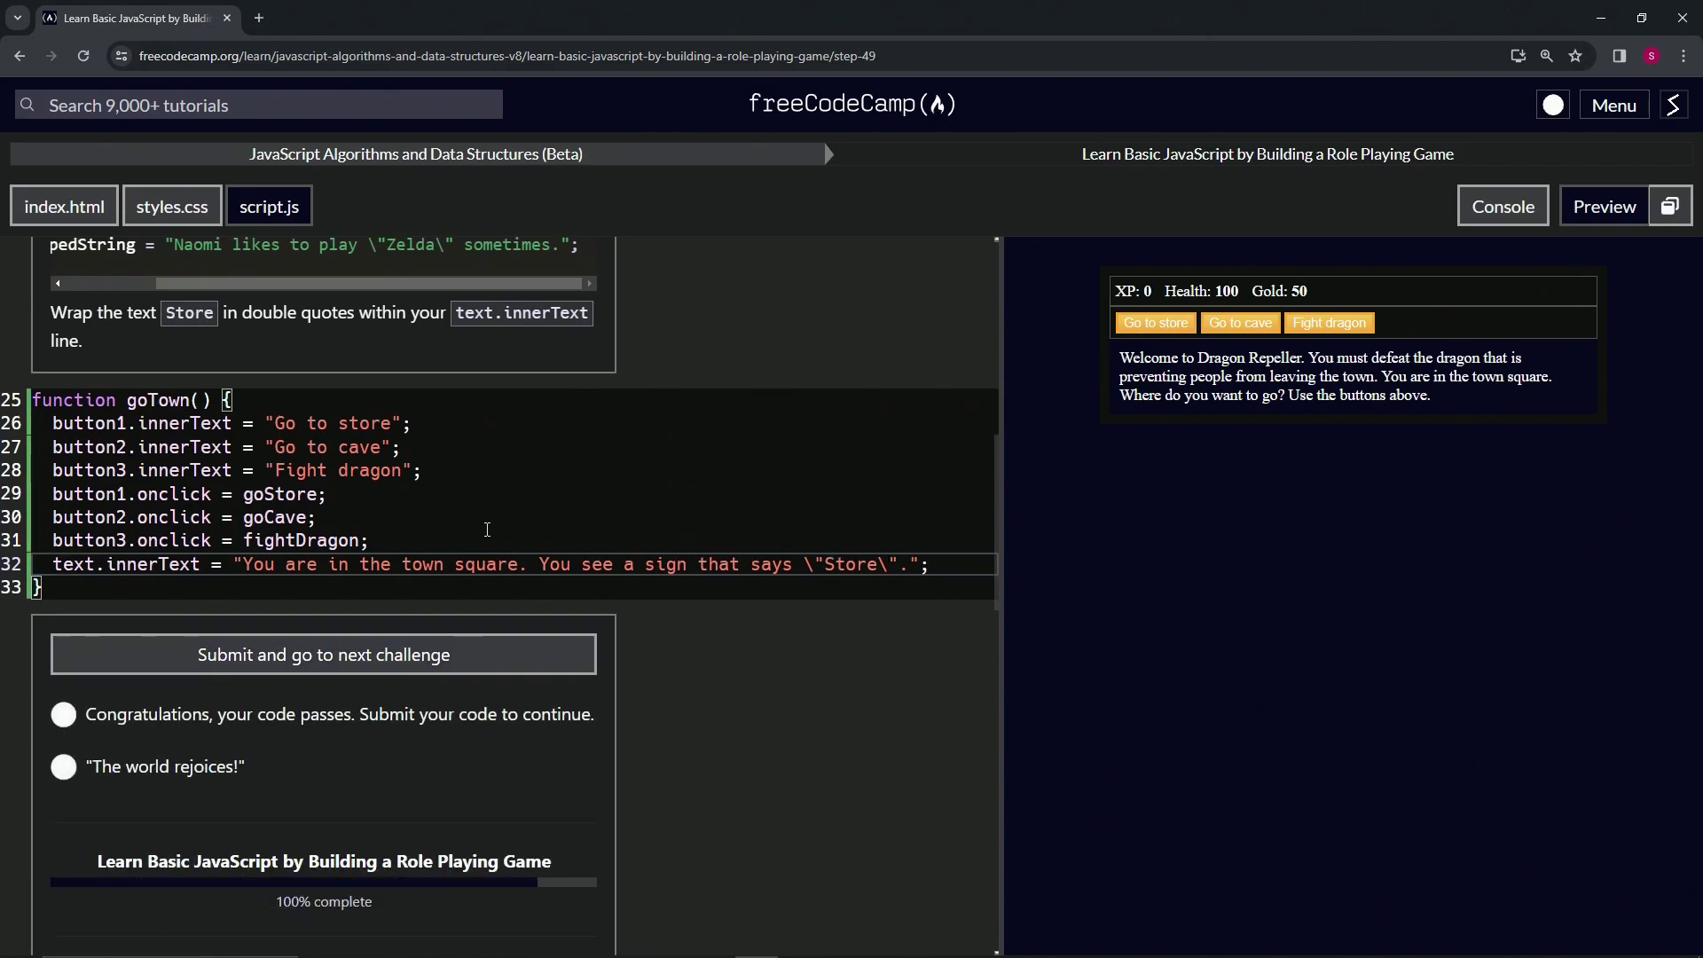
click(279, 658)
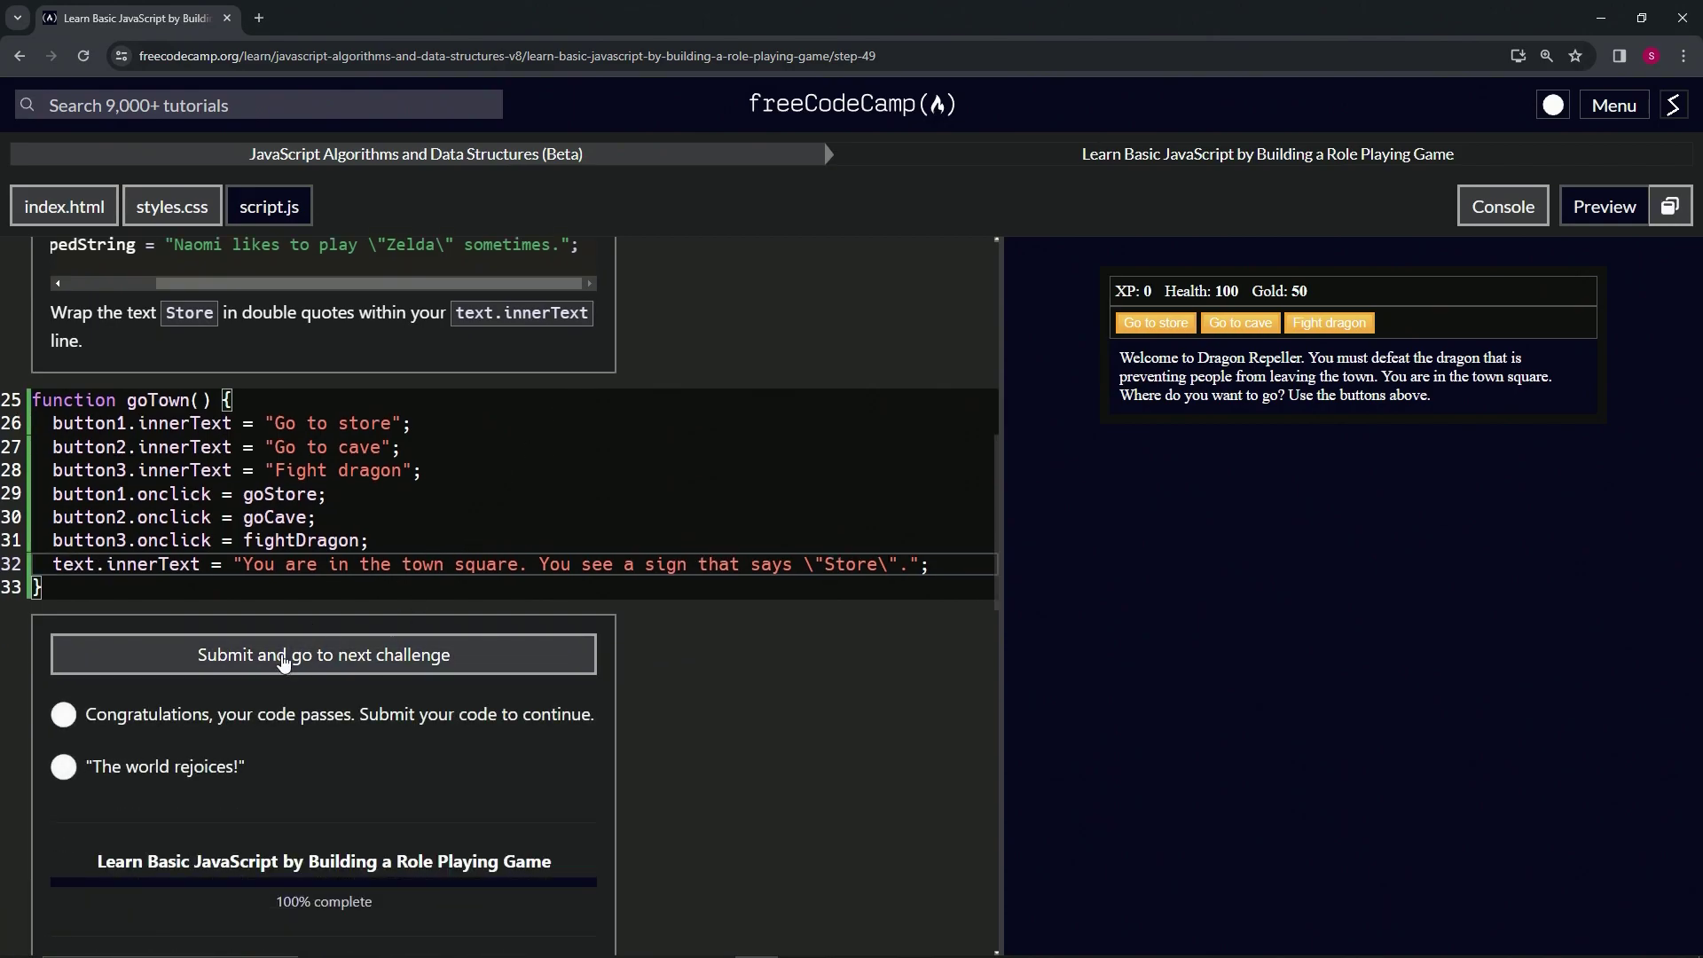